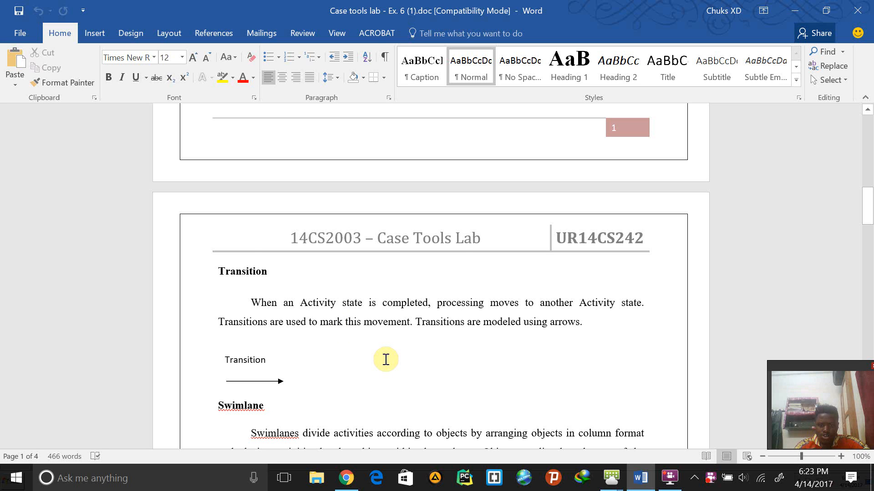
# - Read the document's Transition, Swimlane, Initial State and Final State sections on page 2
pyautogui.scroll(-3, 385, 360)
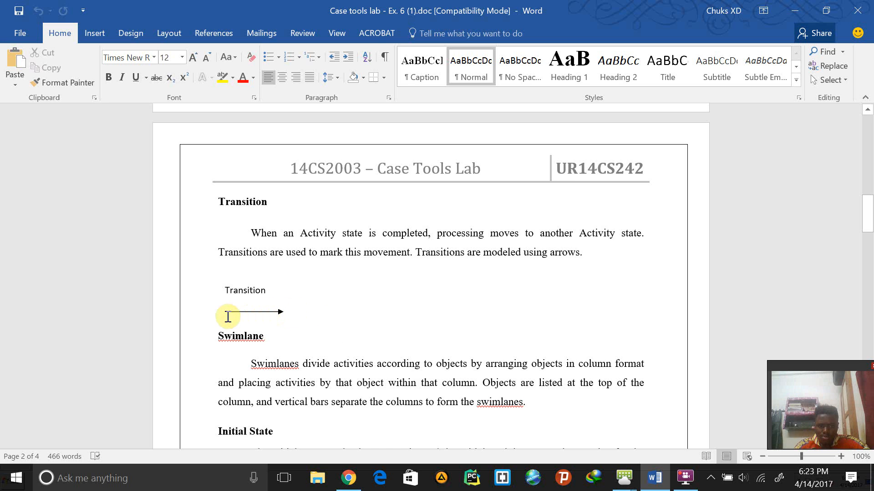
pyautogui.scroll(-1, 308, 339)
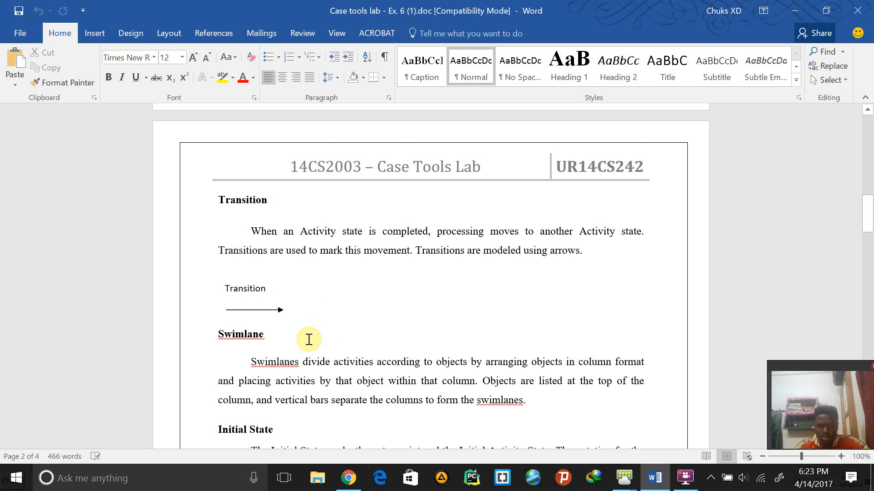
pyautogui.scroll(-2, 309, 339)
pyautogui.scroll(-1, 361, 396)
pyautogui.scroll(-2, 361, 398)
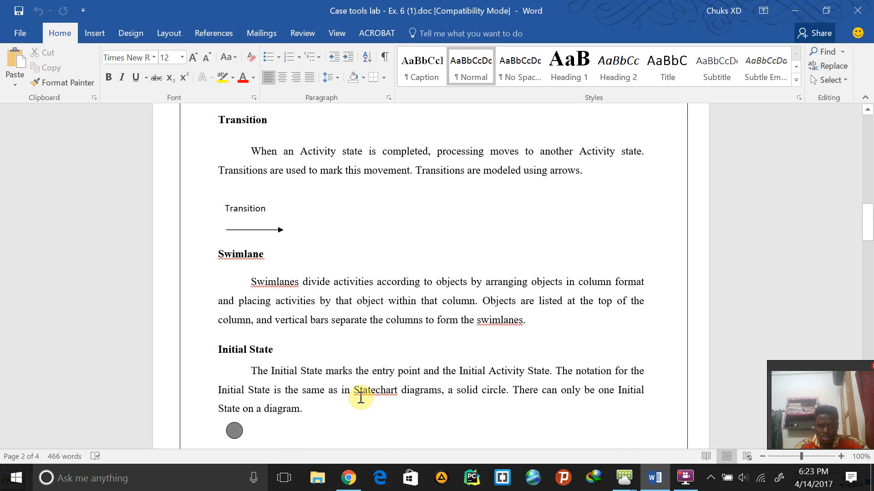
pyautogui.scroll(-7, 359, 397)
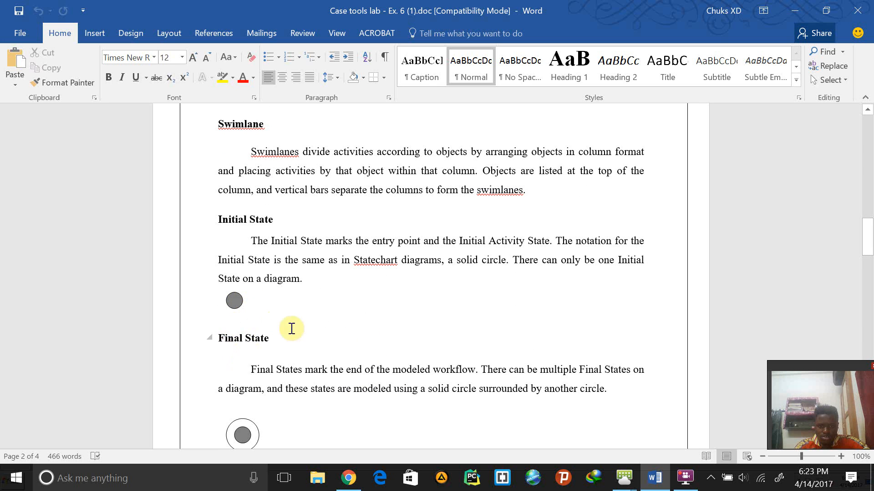
pyautogui.scroll(-4, 344, 377)
pyautogui.scroll(-2, 323, 293)
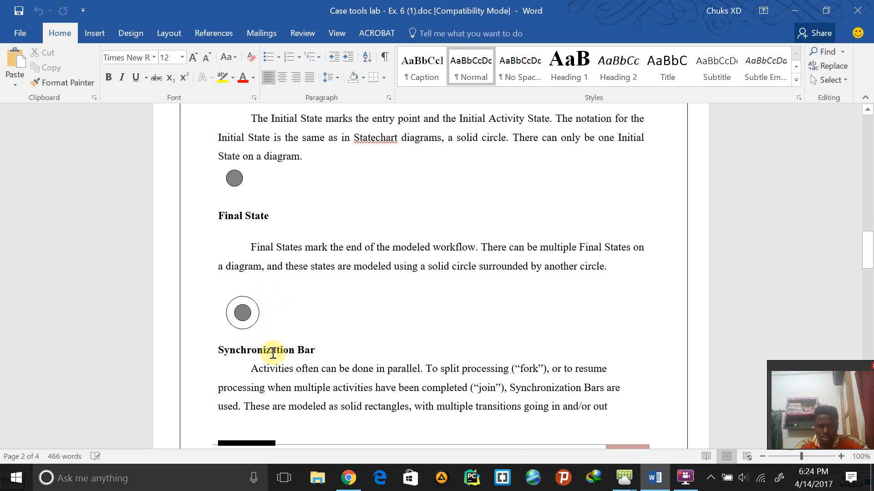
# - Review the Synchronization Bar section and the Scenario of the Employee Management System in the document
pyautogui.scroll(-3, 344, 384)
pyautogui.scroll(-1, 344, 381)
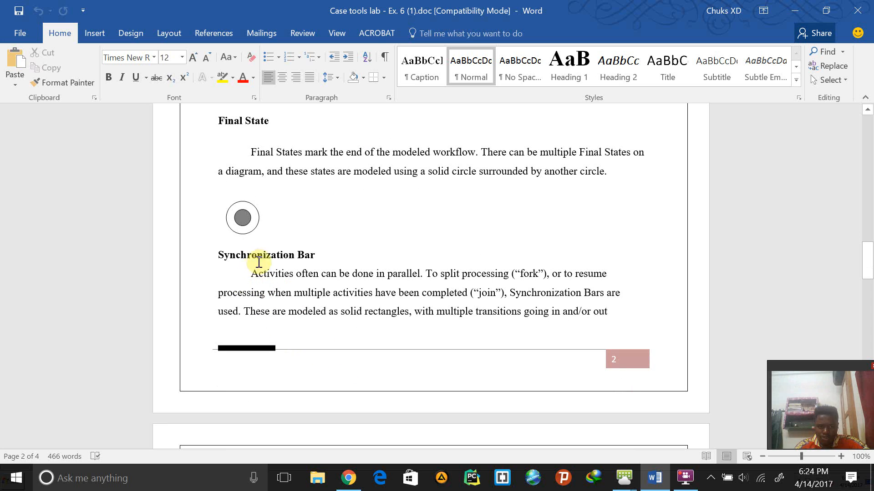
pyautogui.scroll(-1, 315, 370)
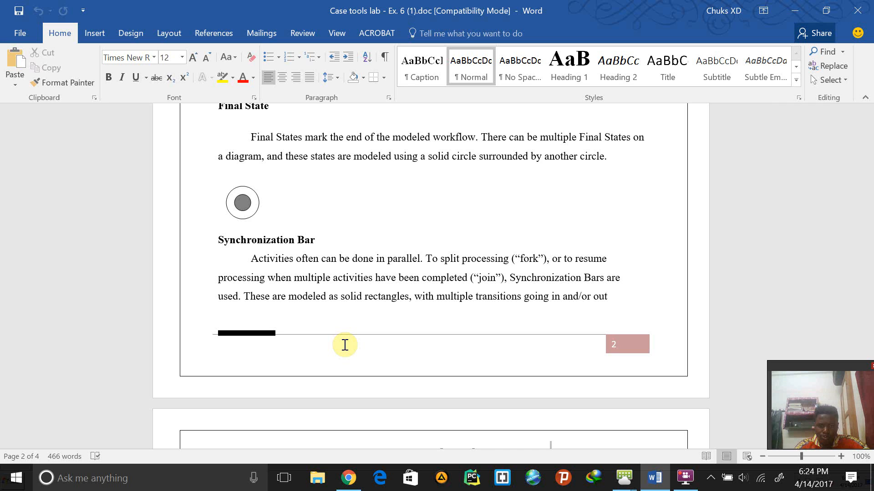
pyautogui.scroll(-3, 343, 345)
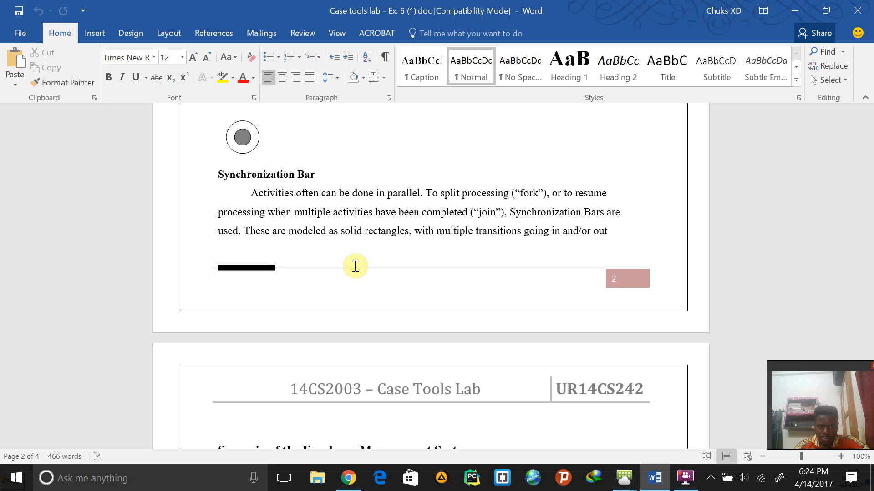
pyautogui.scroll(-3, 355, 266)
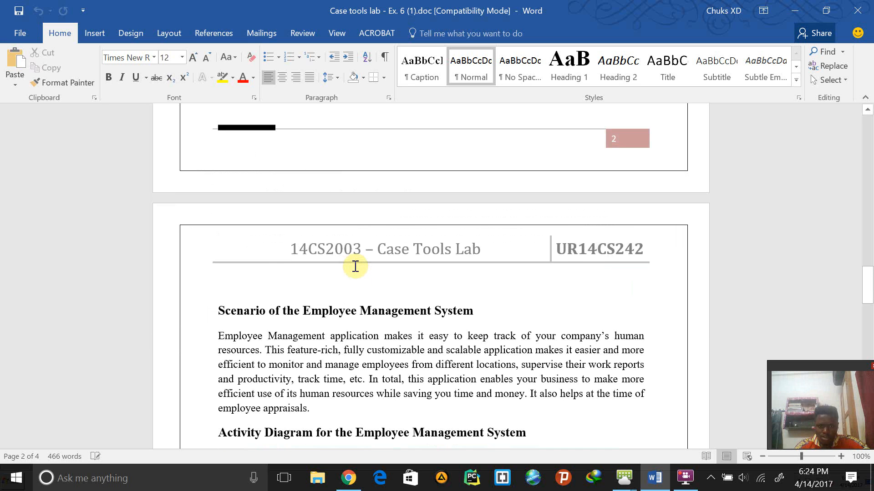
pyautogui.scroll(-10, 353, 296)
pyautogui.scroll(4, 351, 321)
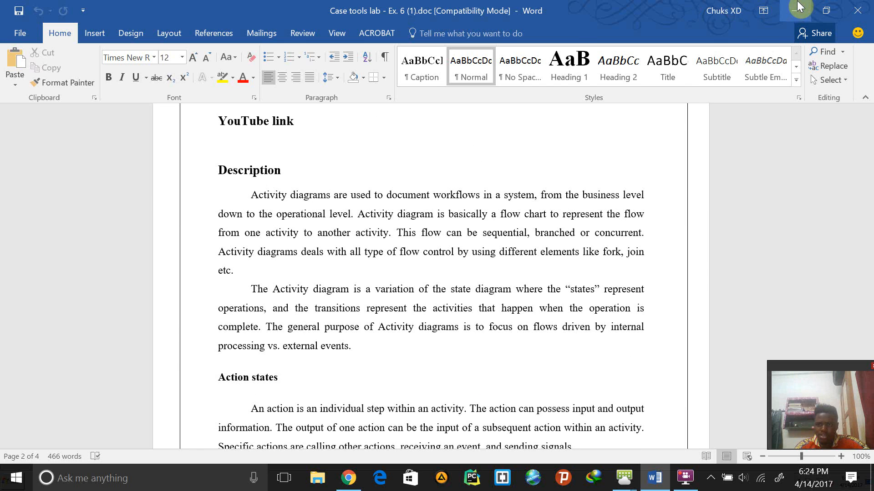
# - Leave the Word document and switch to StarUML in the IIICSE remote desktop window
pyautogui.click(576, 208)
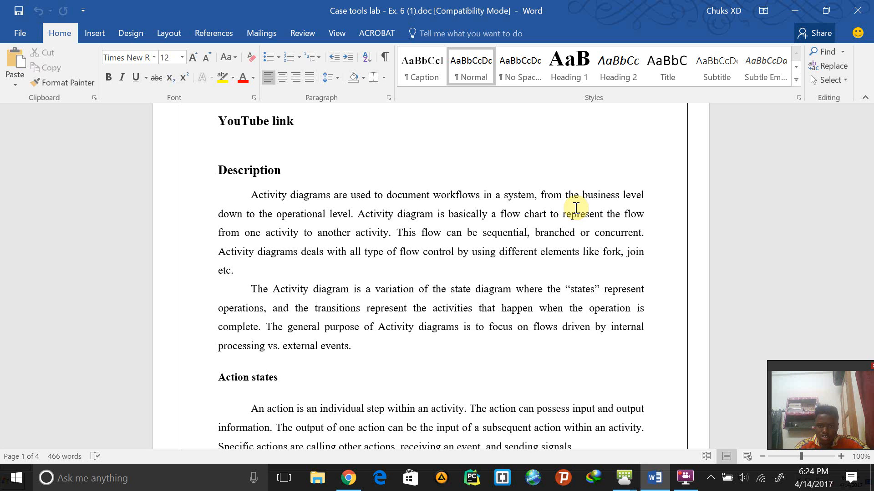
pyautogui.click(800, 8)
pyautogui.hotkey('alt', 'Tab')
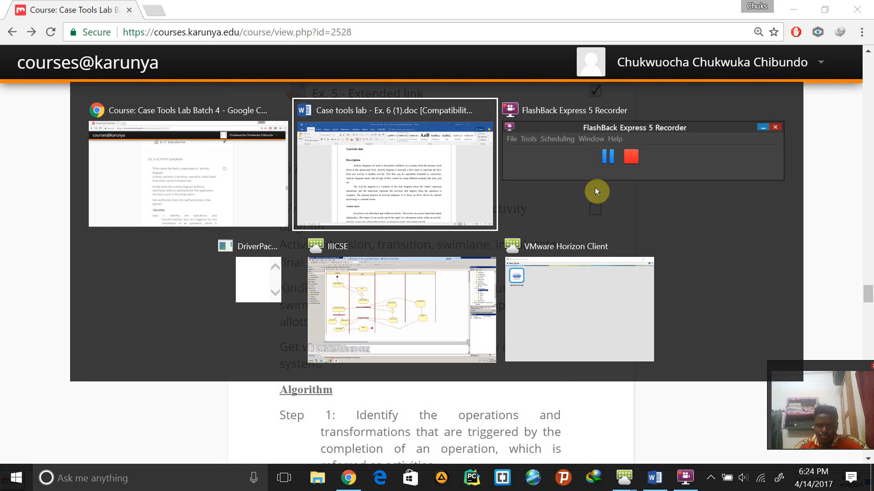
pyautogui.hotkey('alt', 'Tab')
pyautogui.hotkey('alt', 'Tab')
pyautogui.hotkey('alt', 'Tab')
# - Open ActivityDiagram1 under ActivityGraph1 and set the diagram zoom to 125%
pyautogui.click(803, 122)
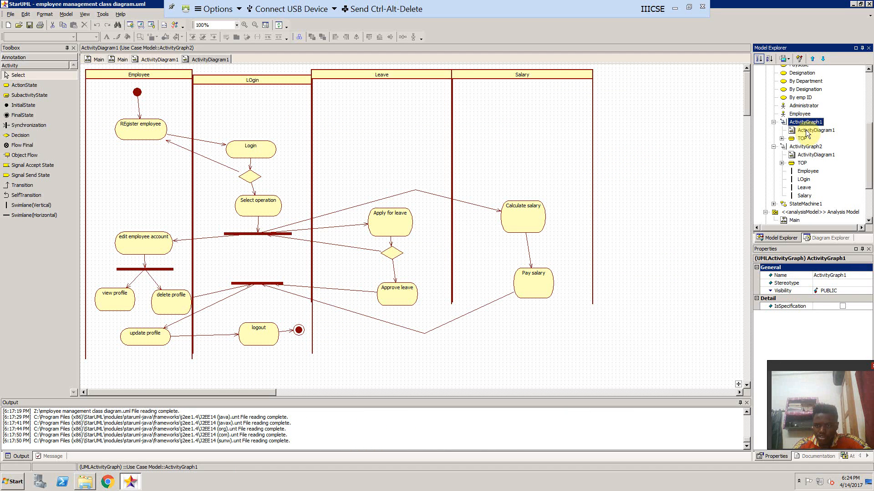
pyautogui.doubleClick(805, 130)
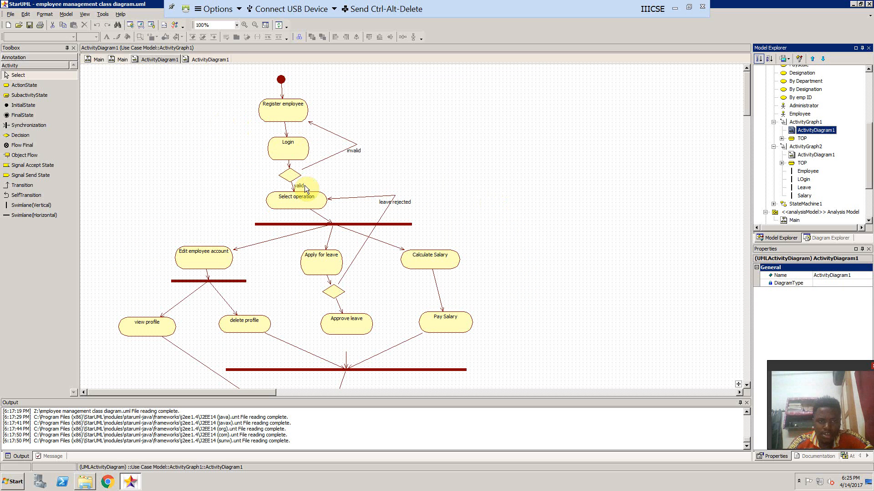
pyautogui.click(235, 26)
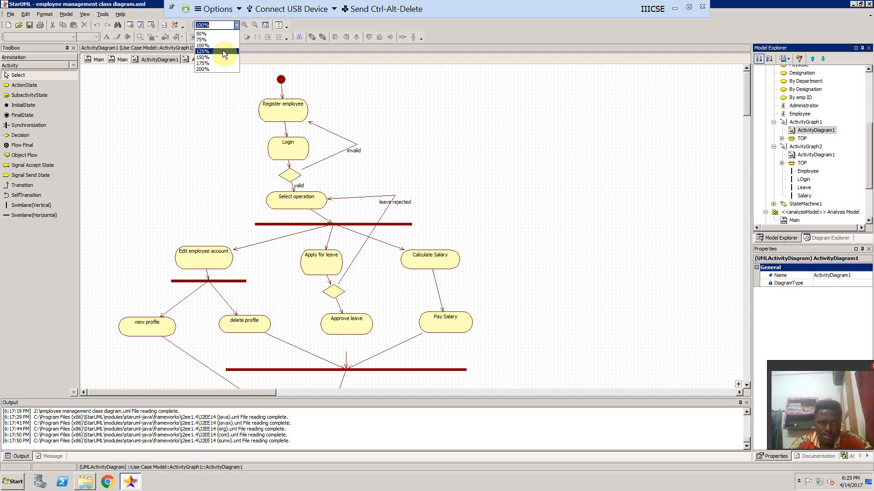
pyautogui.click(222, 51)
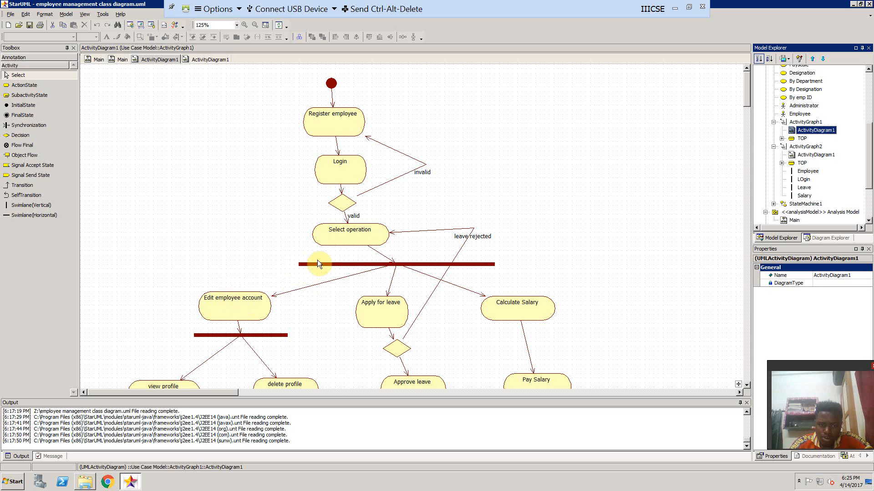
# - Examine the activity flow without swimlanes from Register employee through the fork and join bars to logout and the final state
pyautogui.scroll(-2, 444, 250)
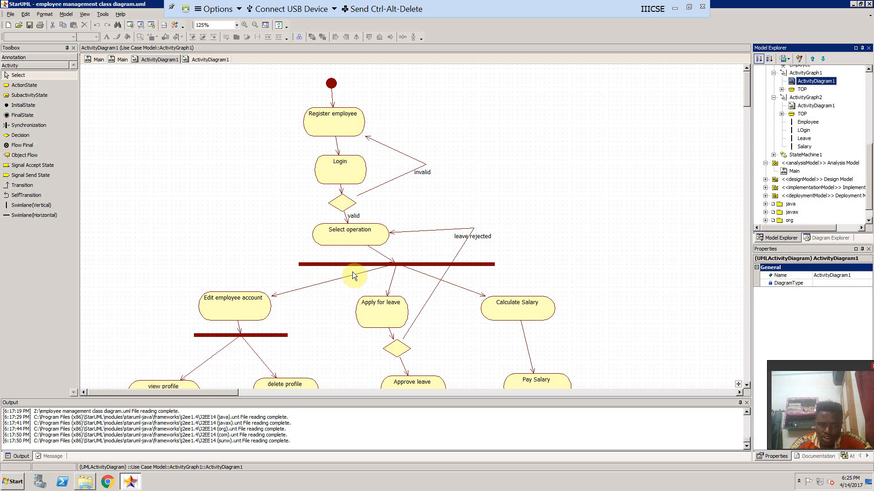
pyautogui.scroll(-1, 500, 245)
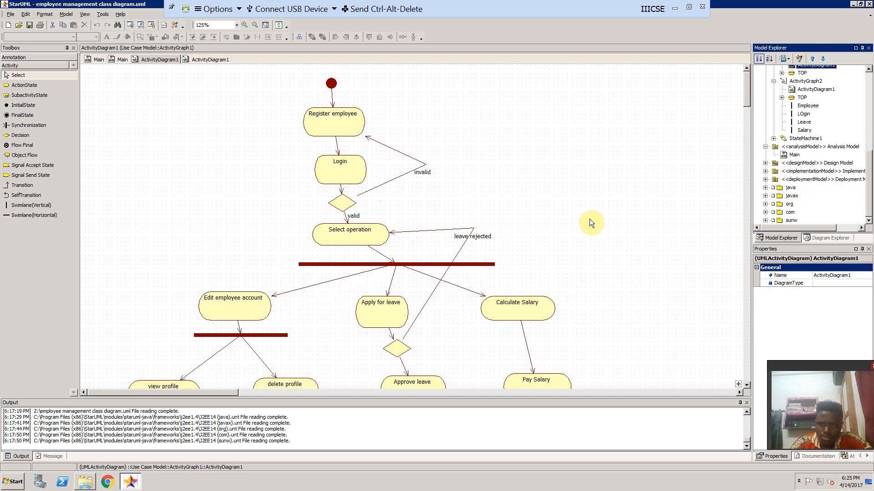
pyautogui.click(599, 217)
pyautogui.scroll(-3, 600, 217)
pyautogui.scroll(-1, 599, 216)
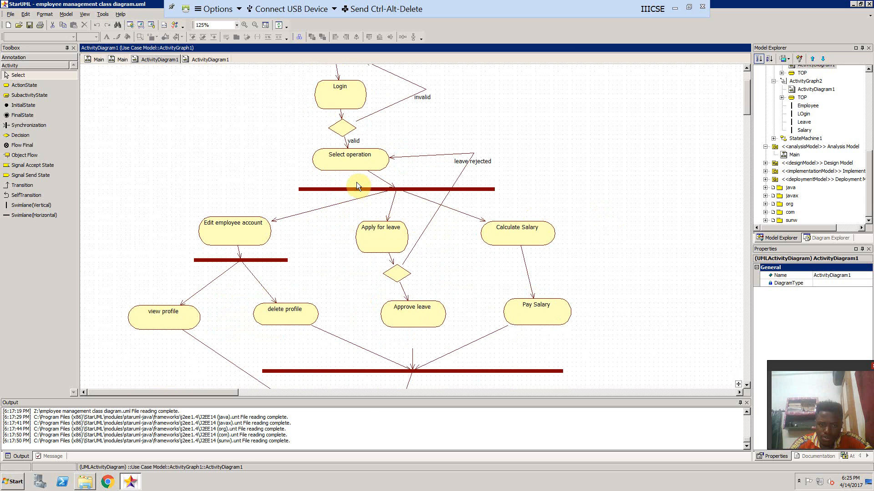
pyautogui.scroll(-2, 256, 300)
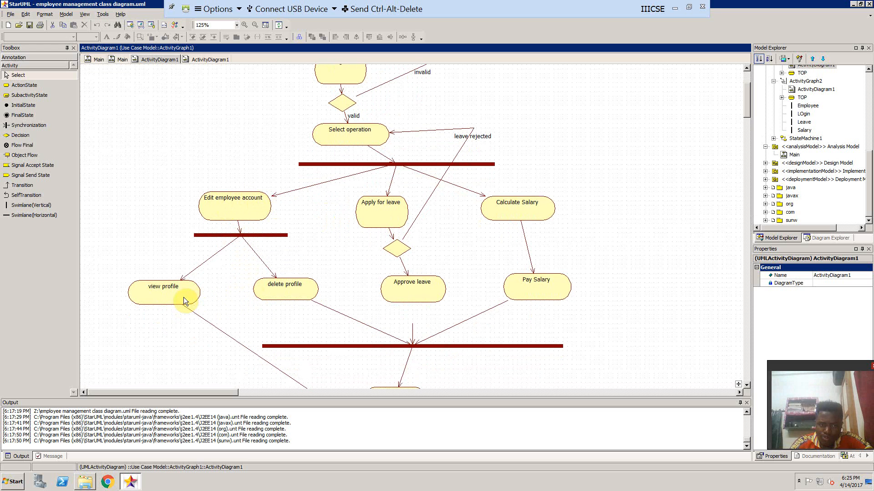
pyautogui.scroll(-5, 337, 301)
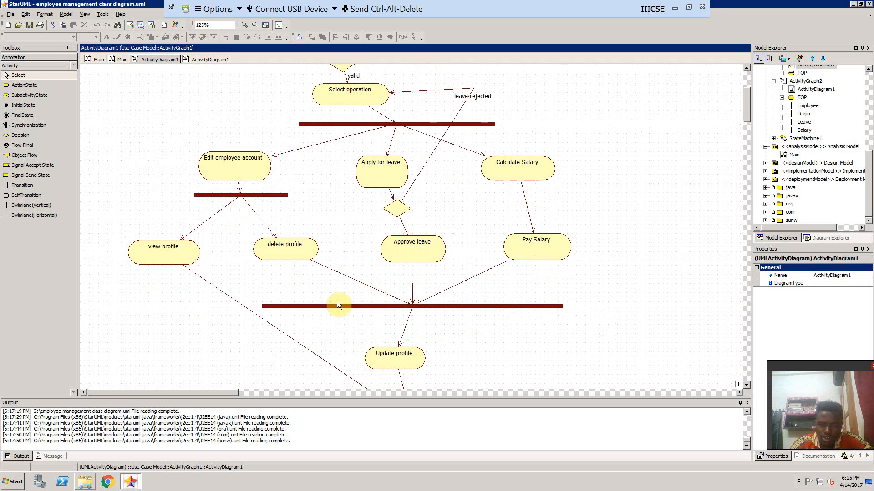
pyautogui.scroll(-3, 337, 303)
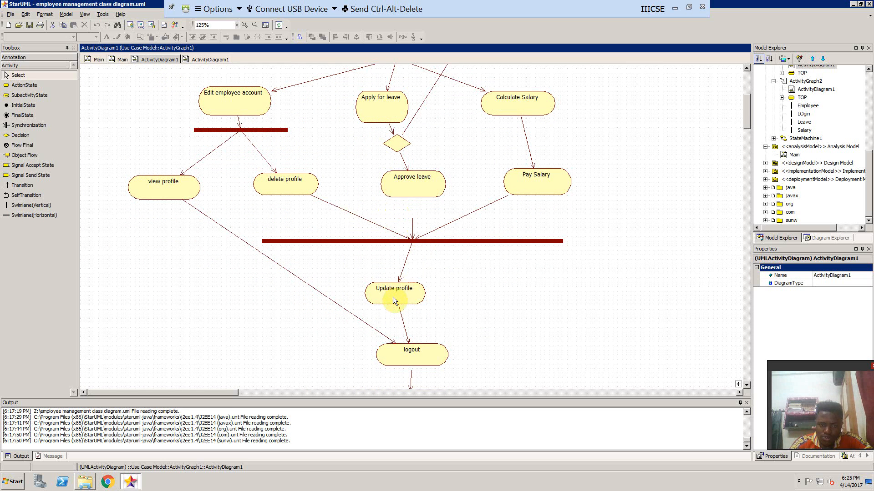
pyautogui.scroll(2, 392, 296)
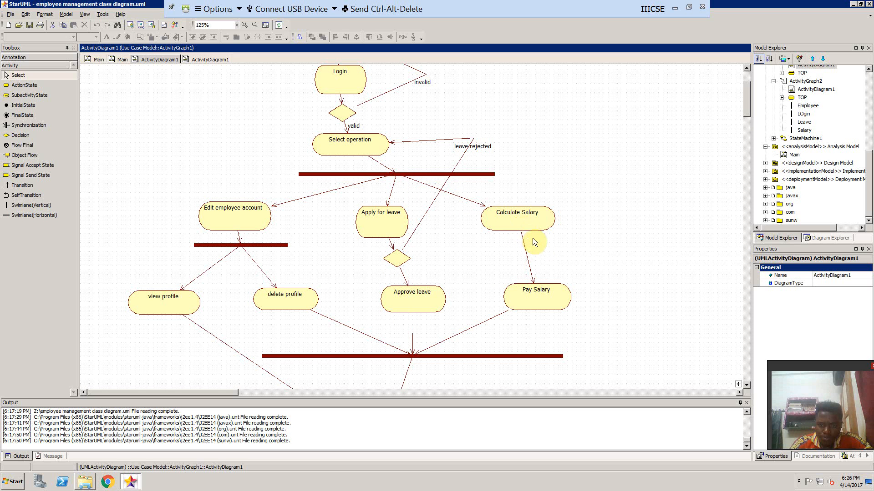
pyautogui.scroll(-3, 425, 351)
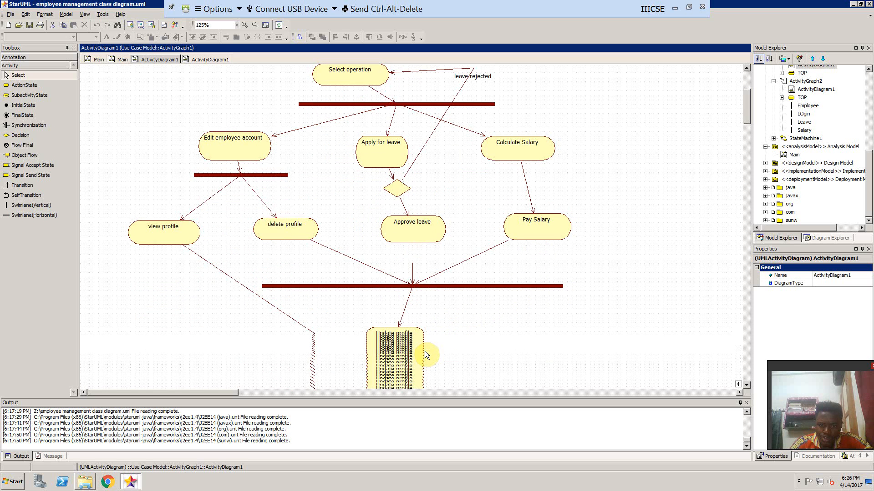
pyautogui.scroll(-2, 475, 277)
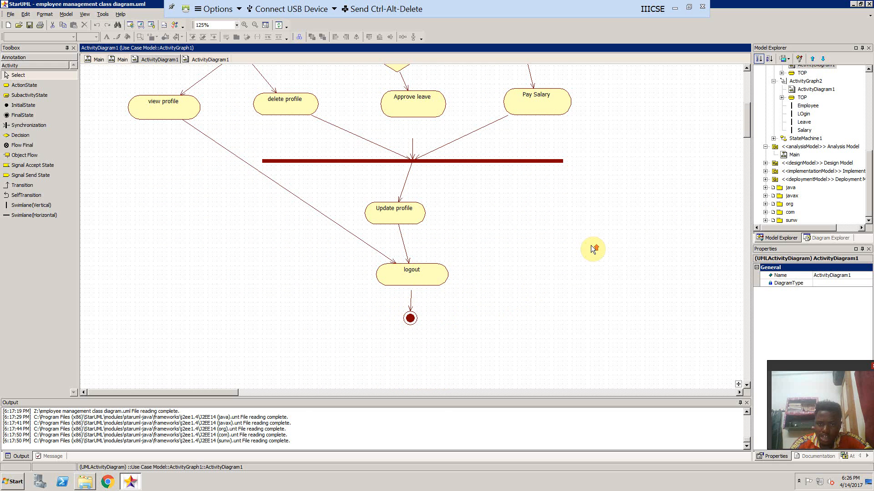
pyautogui.scroll(8, 591, 245)
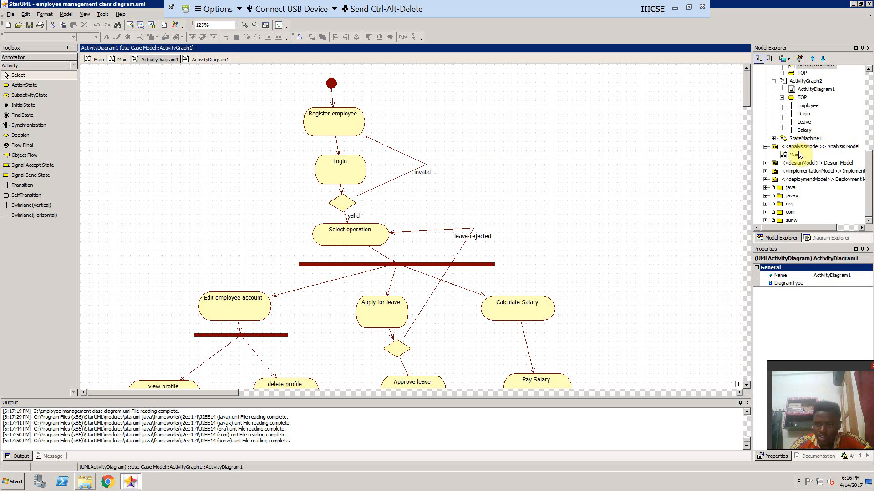
# - Open ActivityDiagram1 under ActivityGraph2 to examine the swimlane version of the employee management workflow
pyautogui.doubleClick(810, 90)
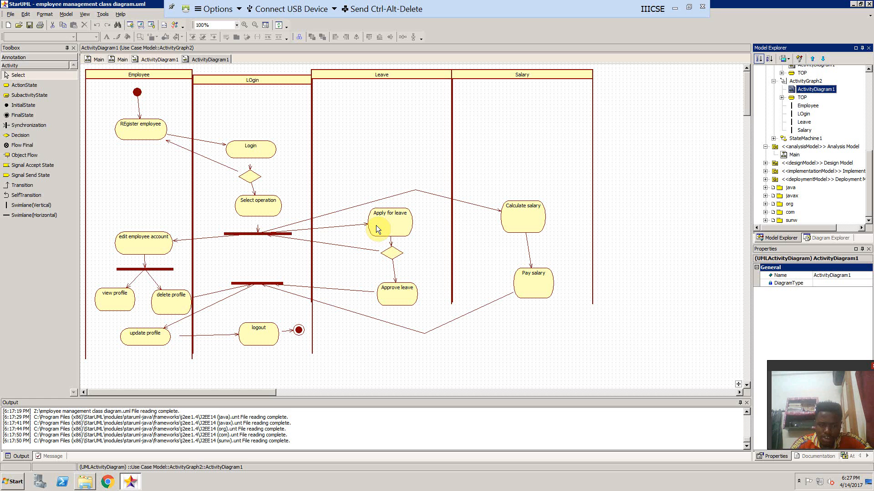
# - Open the Save As dialog for the employee management project and look through the open windows for another one
pyautogui.hotkey('ctrl', 'shift', 's')
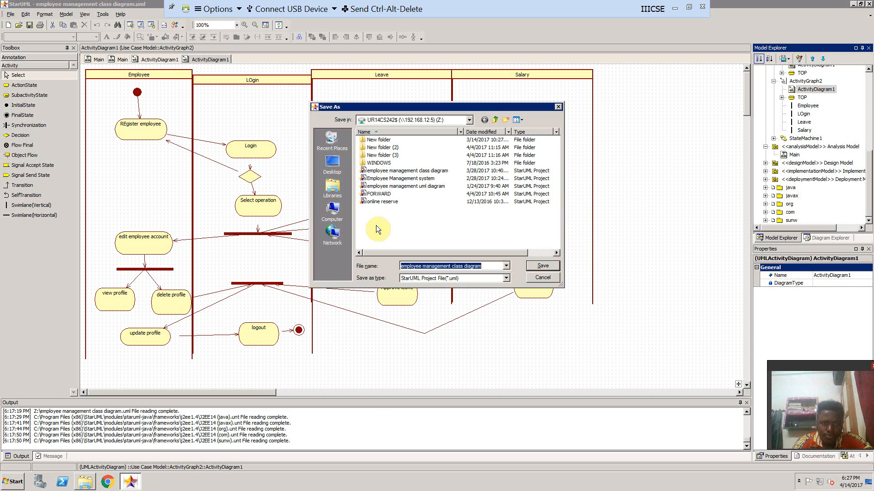
pyautogui.hotkey('alt', 'Tab')
pyautogui.hotkey('alt', 'Left')
pyautogui.hotkey('alt', 'Down')
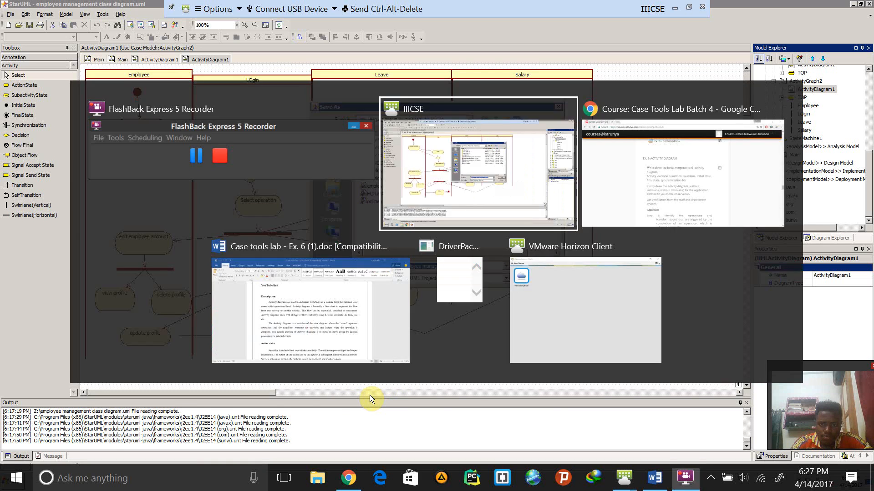